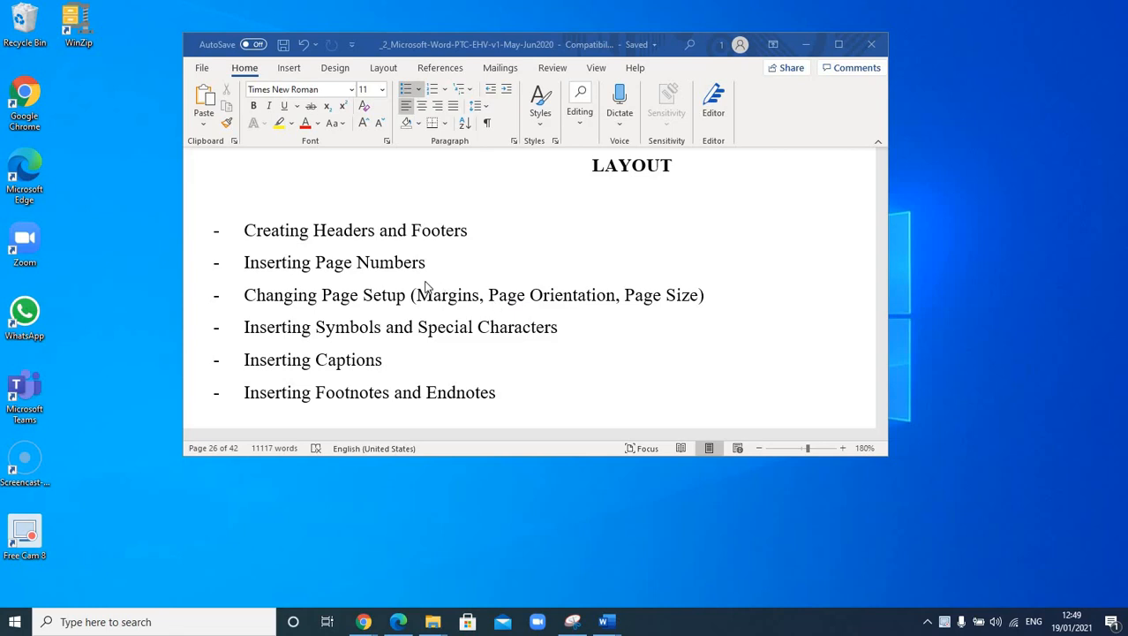
left_click(244, 294)
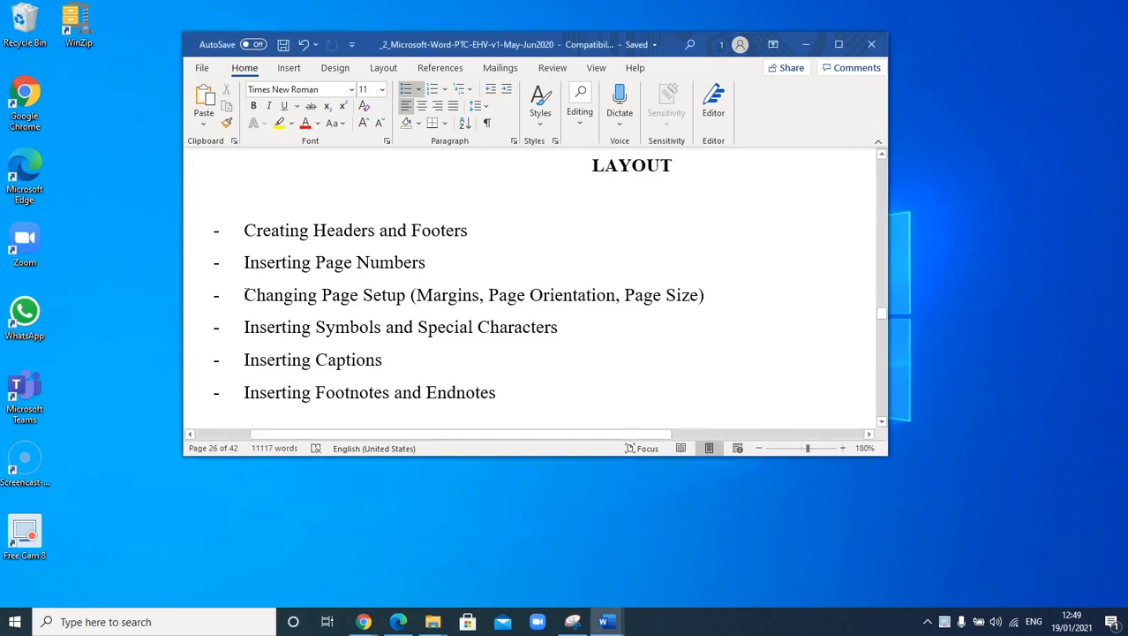
left_click_drag(245, 294, 411, 294)
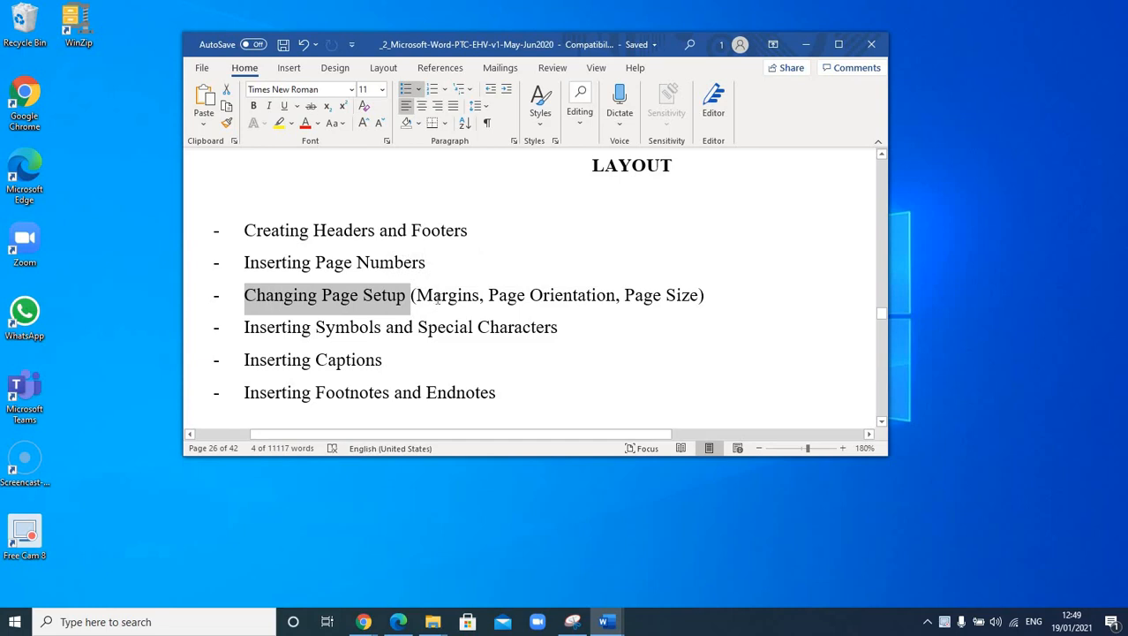
left_click_drag(416, 294, 618, 308)
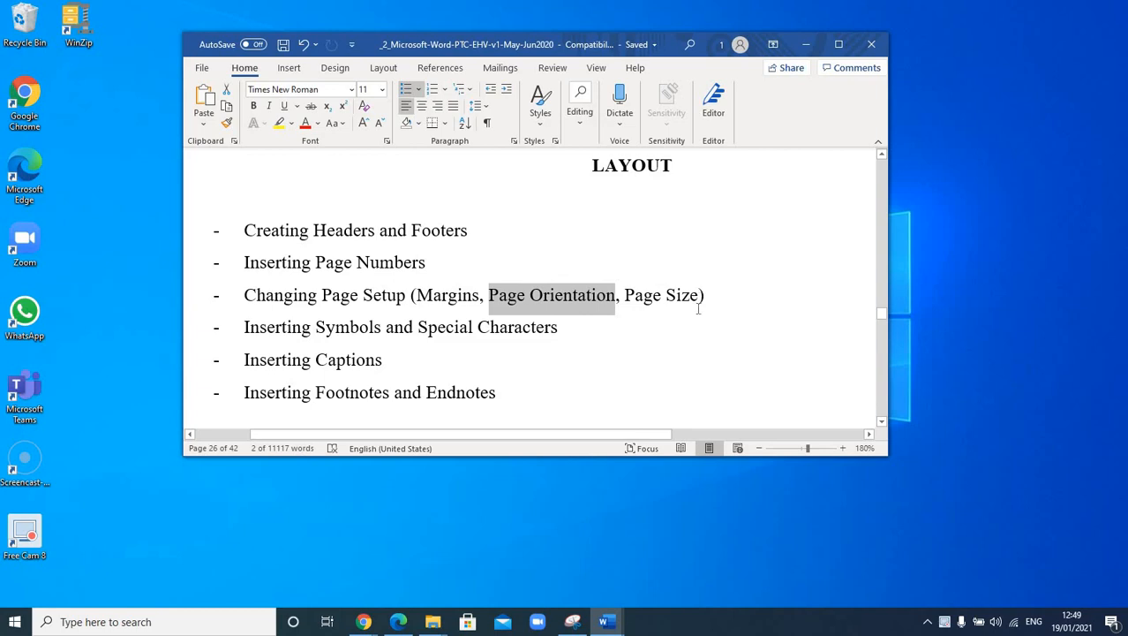
left_click(563, 339)
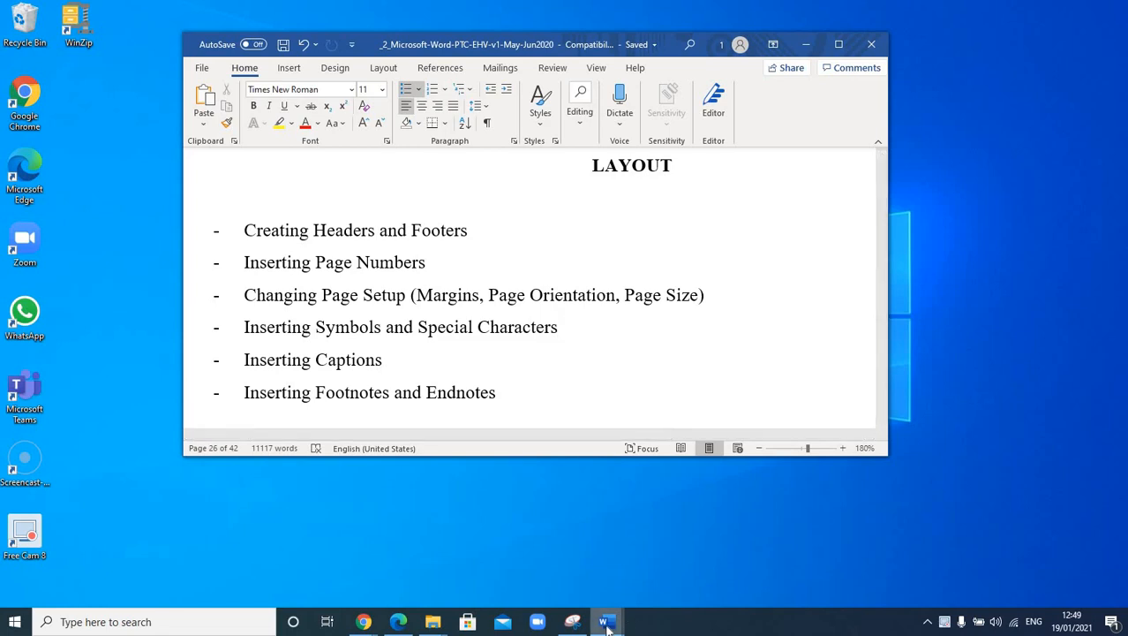
Switch to the PracticeDoc3 document and bring up its page layout commands.
mouse_move(606, 618)
left_click(775, 574)
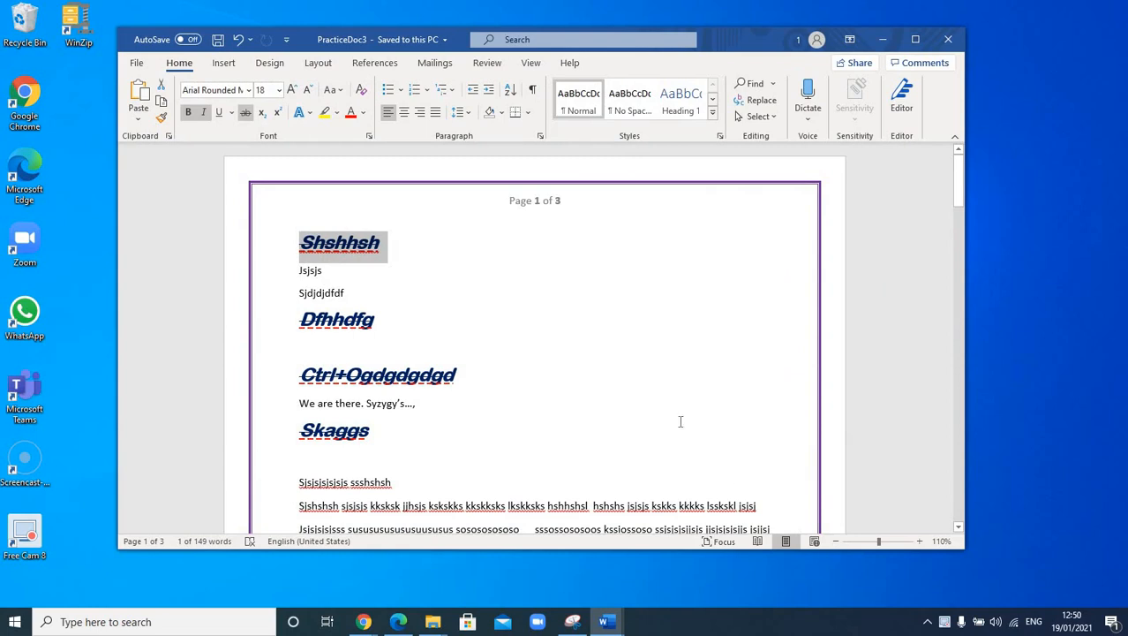
left_click(318, 63)
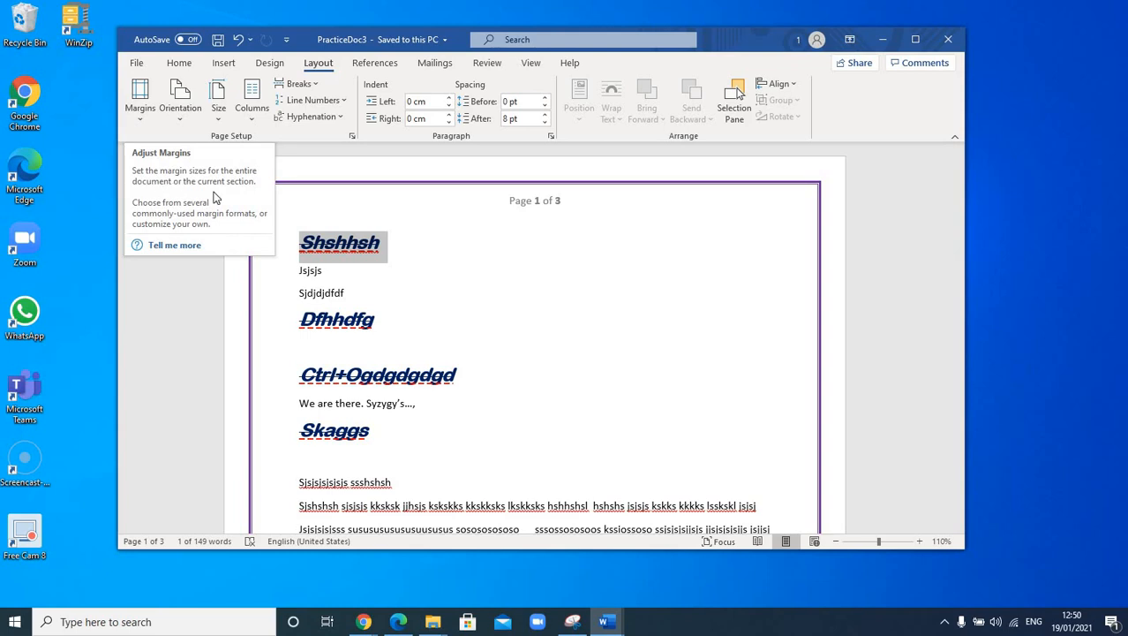
left_click(269, 207)
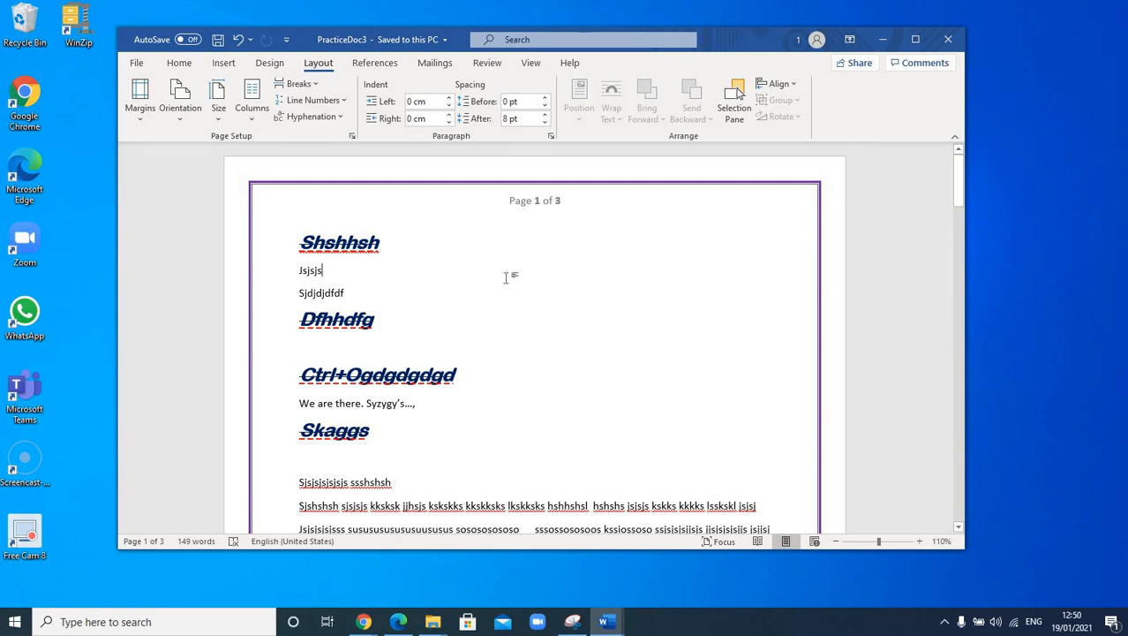
left_click(624, 324, "shift")
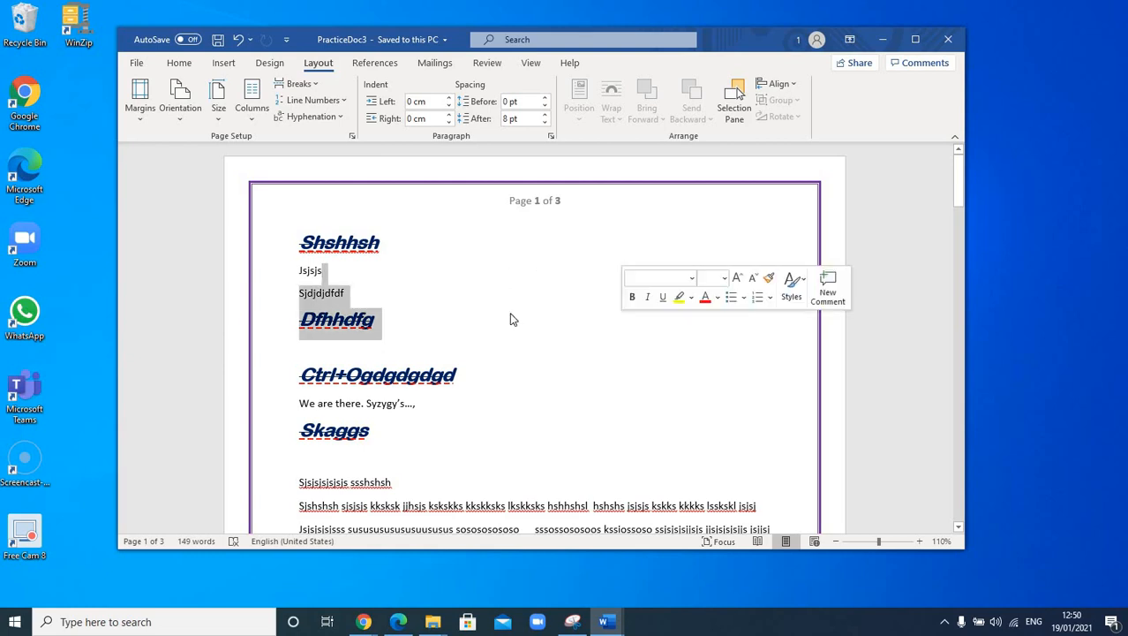
left_click(418, 270)
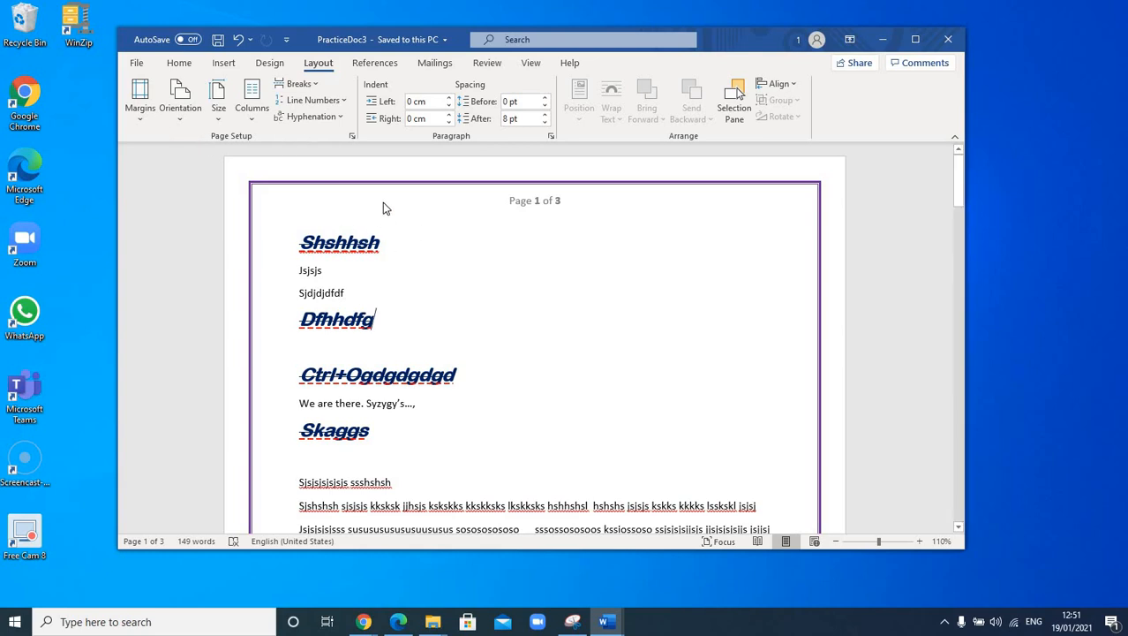
Open the custom margins settings for the document and raise the top margin to 4,4 cm.
left_click(139, 119)
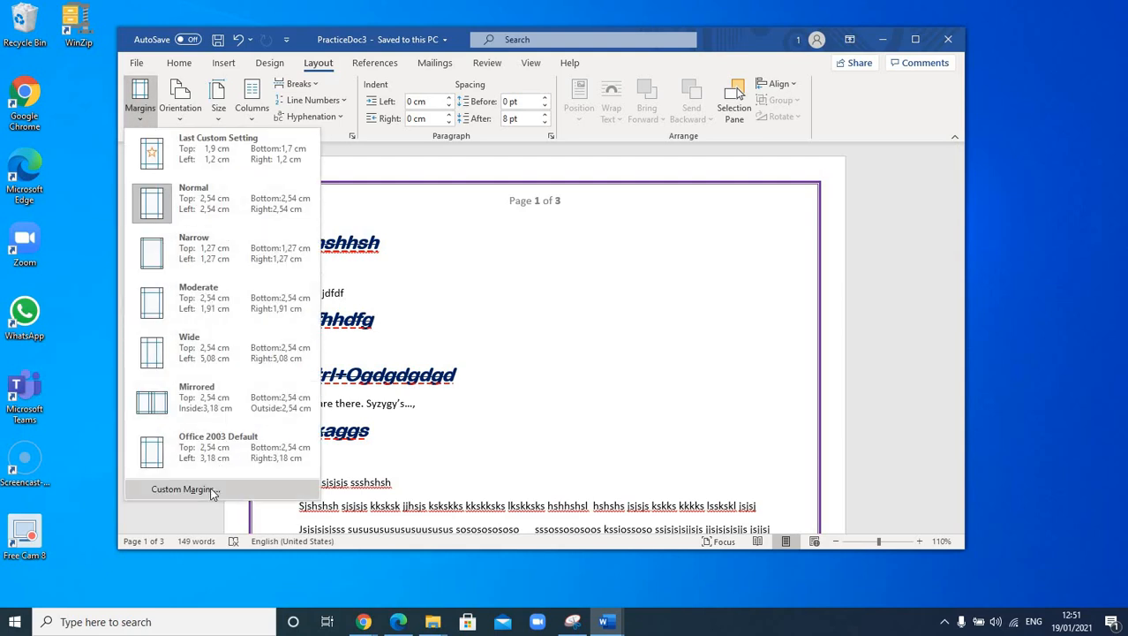
left_click(182, 489)
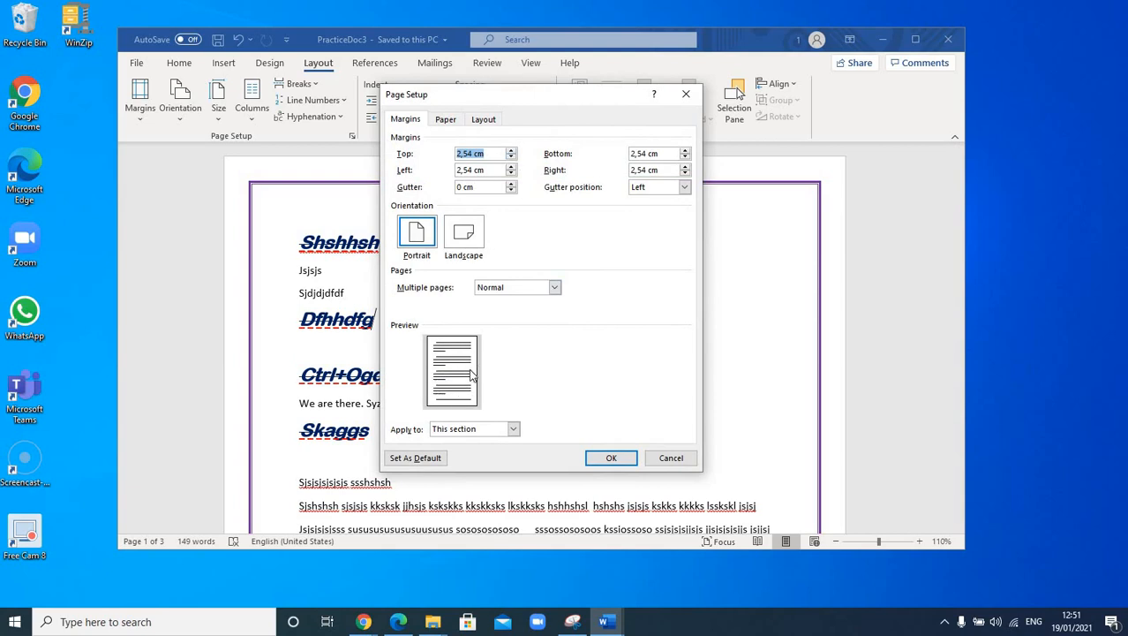
left_click(512, 151)
left_click(513, 151)
left_click(513, 151)
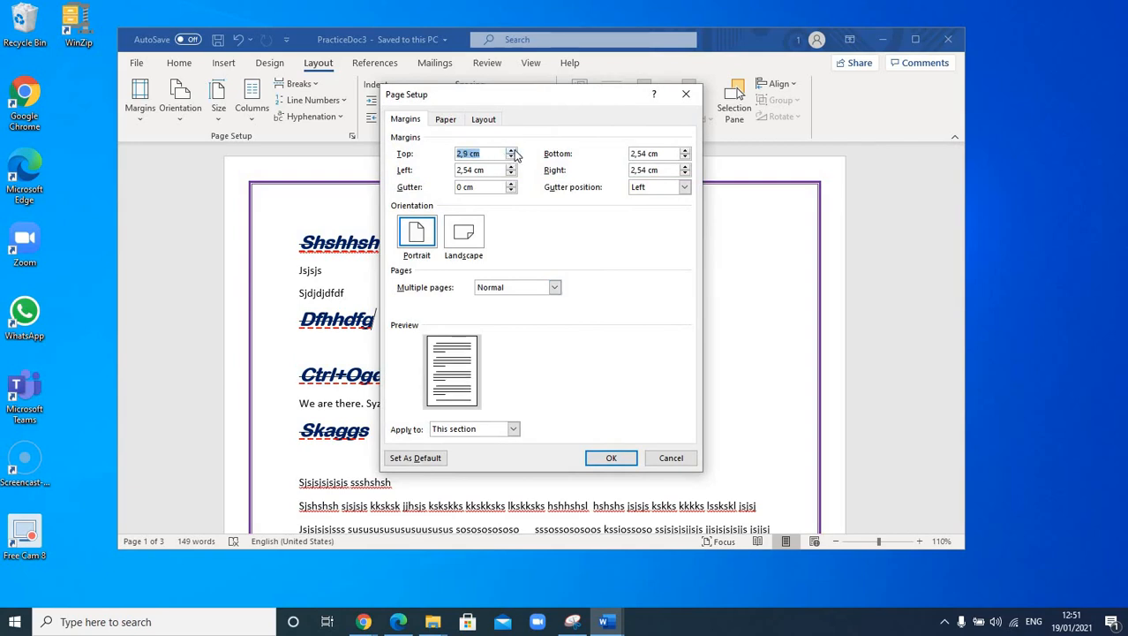
left_click(513, 151)
left_click(511, 151)
left_click(511, 151)
left_click(511, 151)
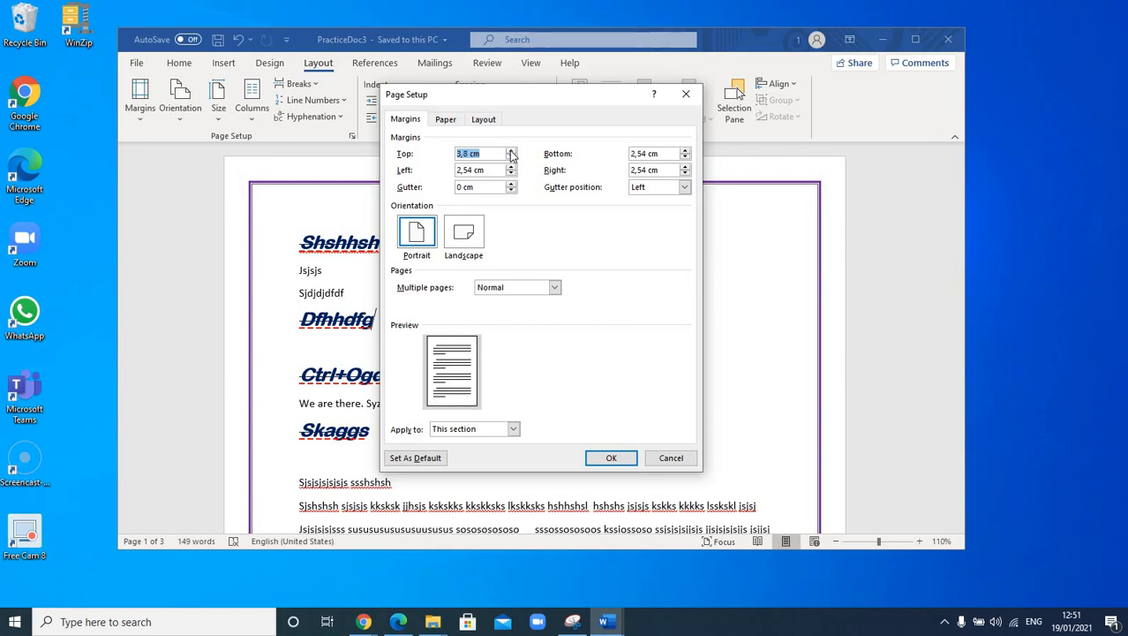
left_click(511, 151)
left_click(512, 151)
left_click(512, 151)
left_click(511, 151)
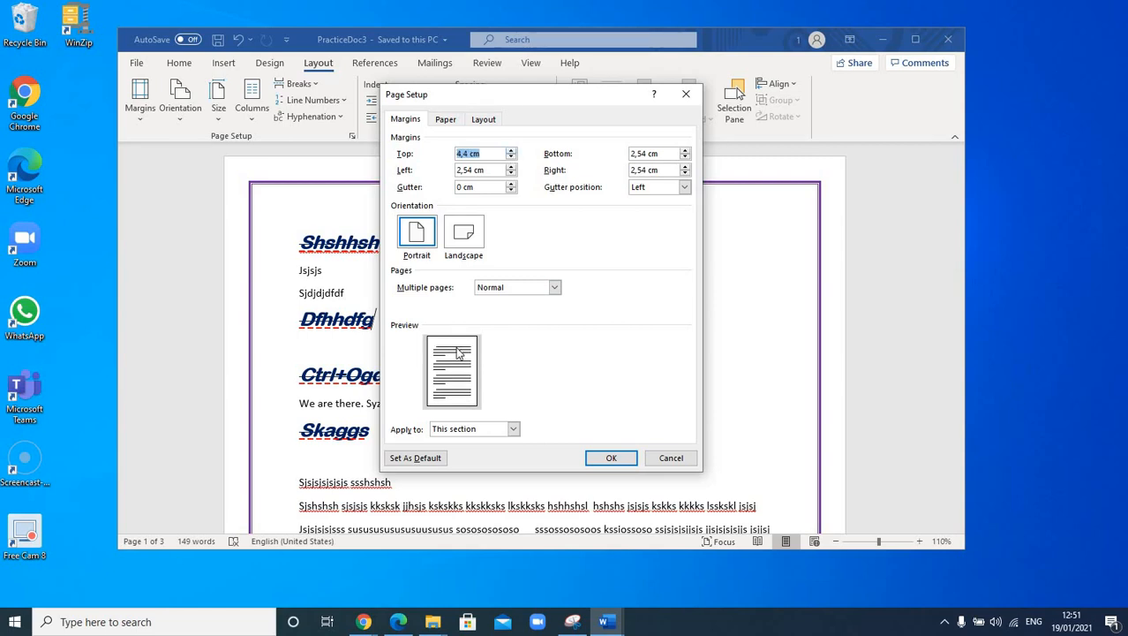
Increase the left page margin to 4,1 cm.
left_click(512, 167)
left_click(512, 167)
left_click(512, 166)
left_click(512, 167)
left_click(512, 166)
left_click(512, 166)
left_click(512, 167)
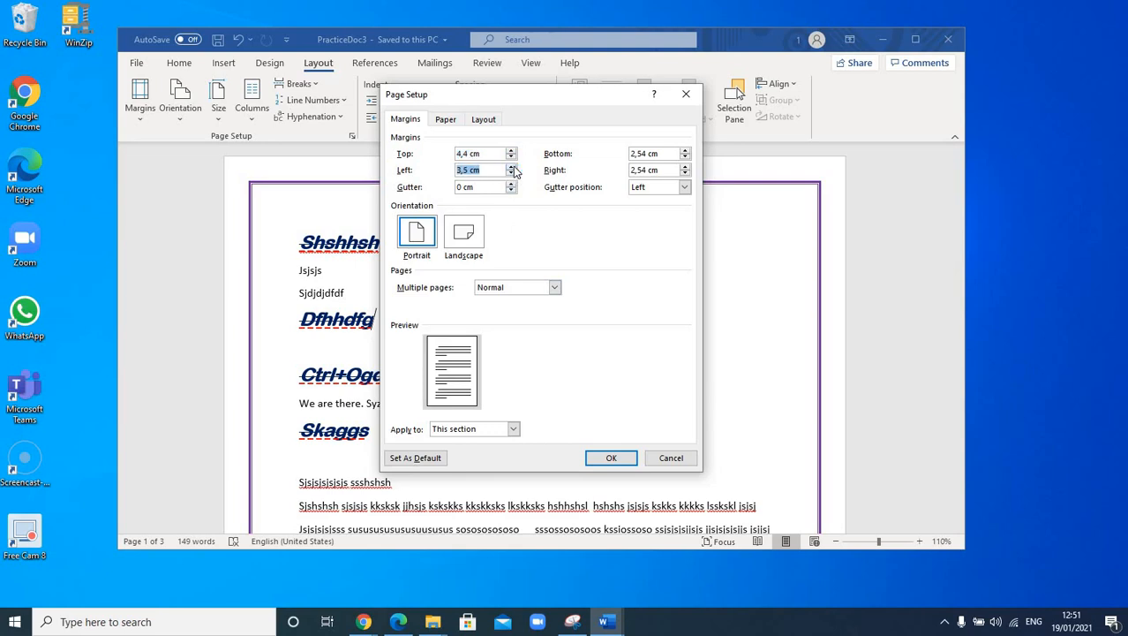
left_click(512, 166)
left_click(512, 166)
left_click(512, 167)
Increase the bottom page margin to 4,3 cm.
left_click(685, 152)
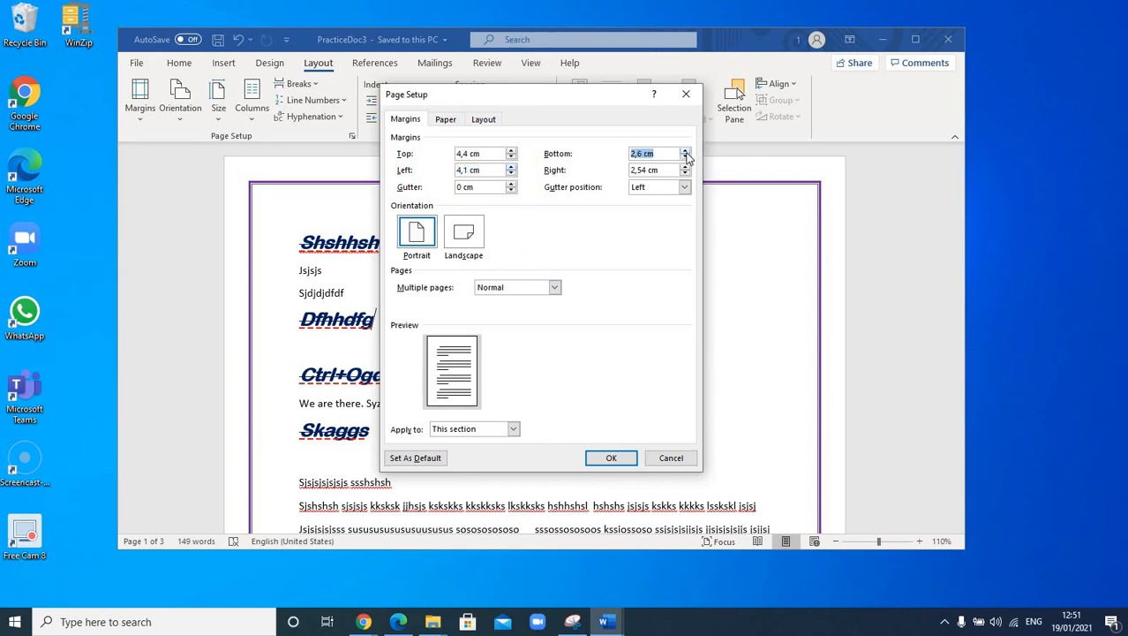
left_click(685, 153)
left_click(686, 153)
left_click(685, 153)
left_click(686, 153)
left_click(685, 153)
left_click(685, 152)
left_click(685, 153)
left_click(685, 153)
left_click(685, 153)
Increase the right page margin to 4,2 cm.
left_click(685, 167)
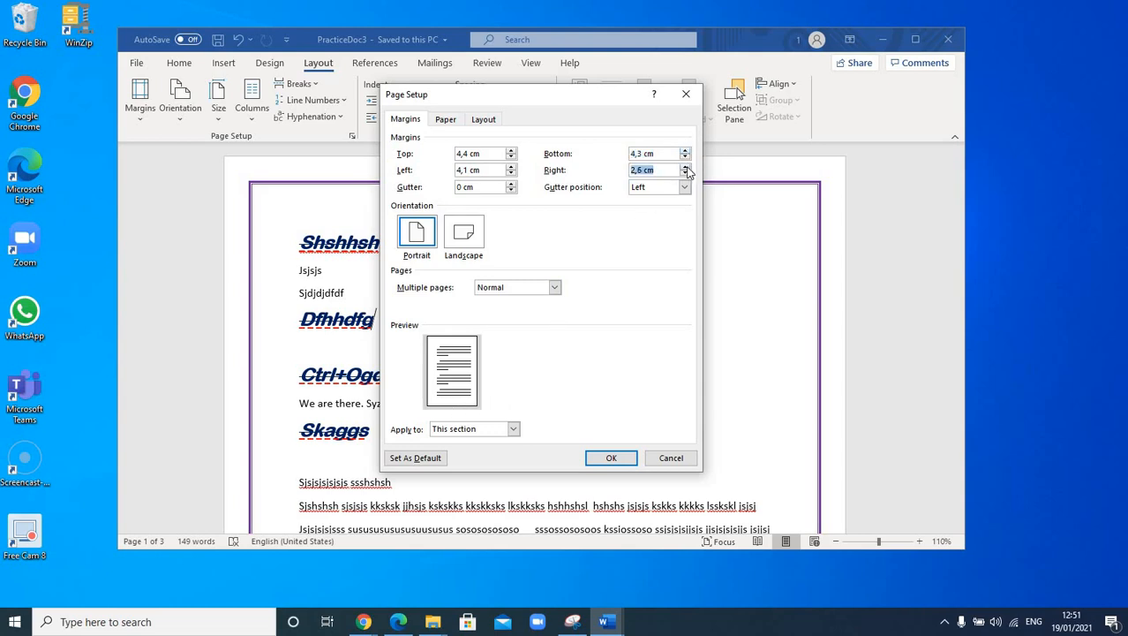
left_click(685, 167)
left_click(685, 167)
left_click(685, 167)
left_click(685, 166)
left_click(685, 167)
left_click(685, 166)
left_click(685, 167)
left_click(685, 167)
Apply the custom margins to this section only.
left_click(513, 430)
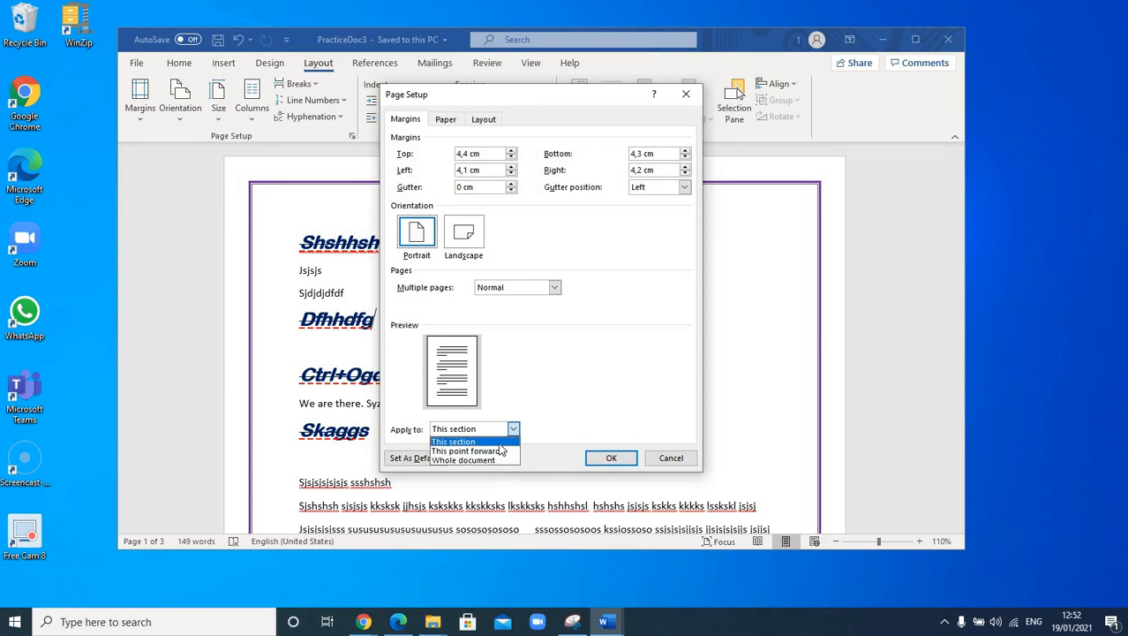
left_click(500, 442)
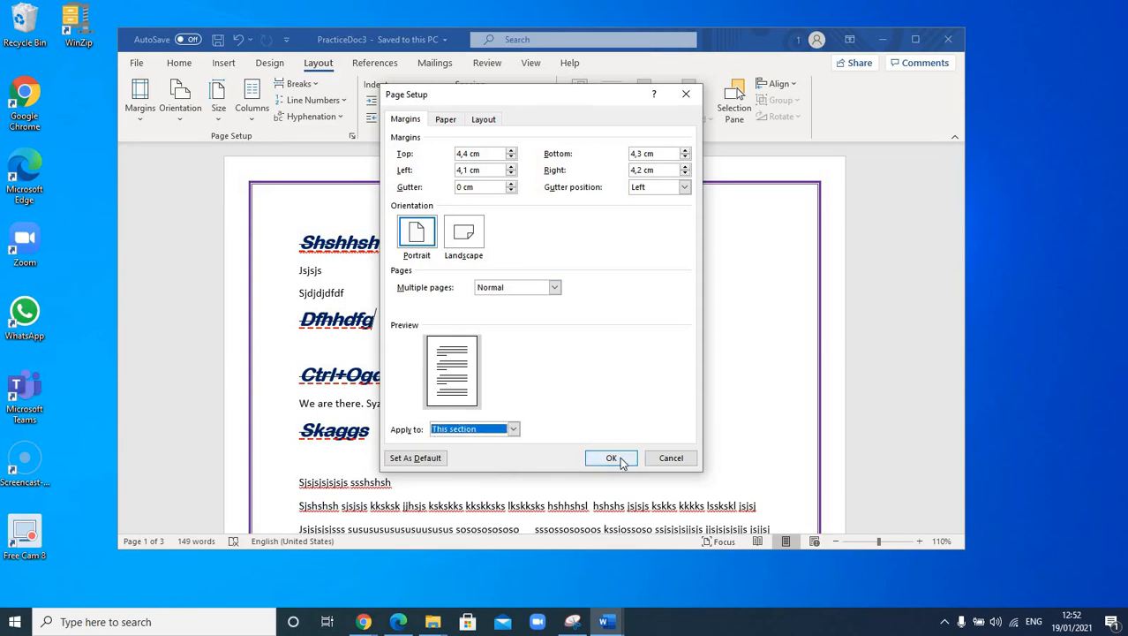
left_click(613, 458)
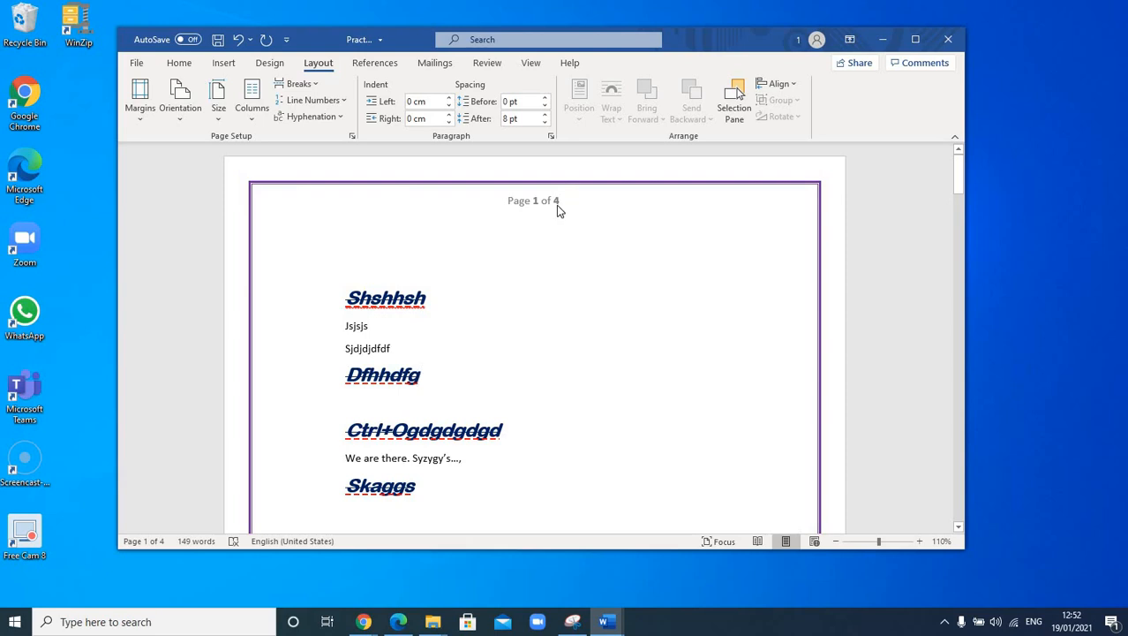
Check the new margins on the first pages of the document and undo the margin change.
scroll(554, 222, "down", 10)
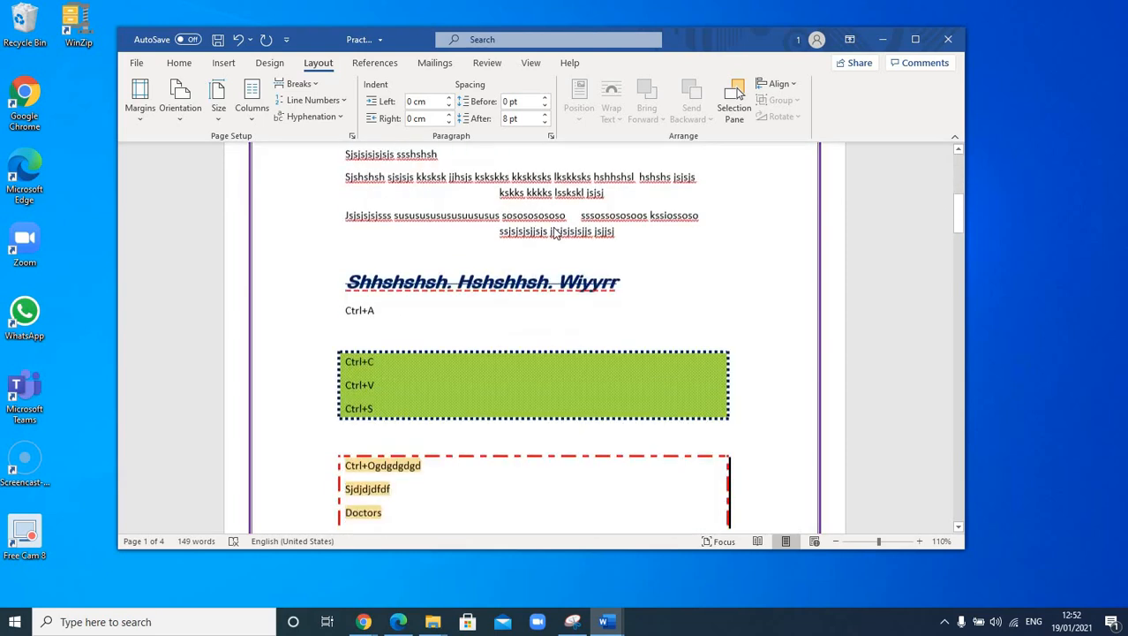
scroll(555, 279, "down", 3)
scroll(559, 269, "up", 14)
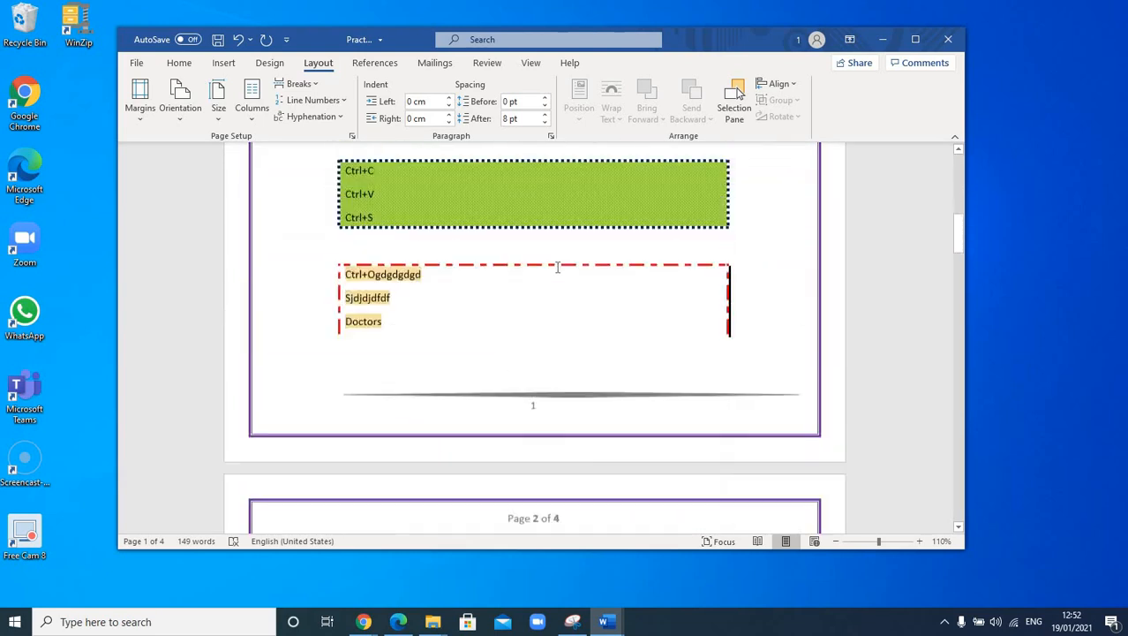
scroll(557, 266, "up", 6)
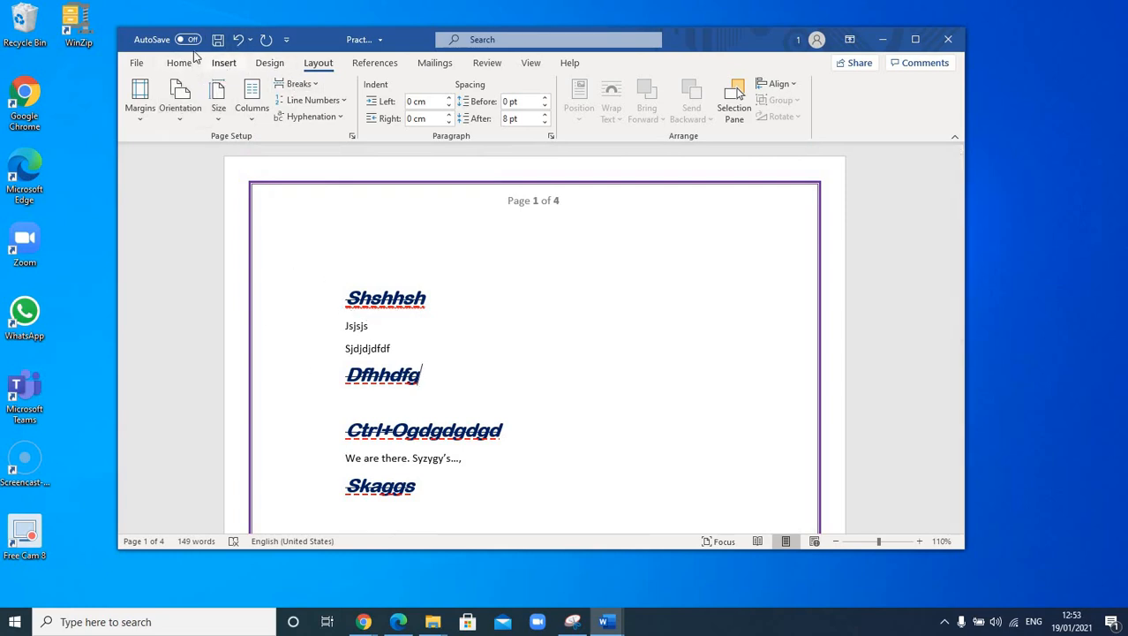
left_click(239, 41)
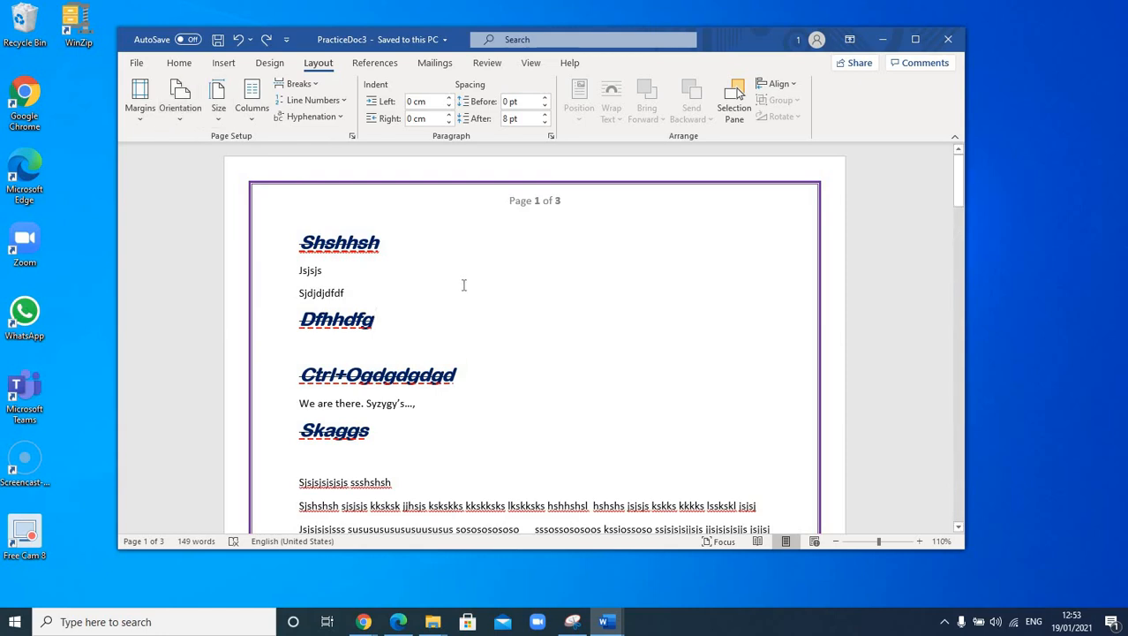
Change the page orientation to Landscape, inspect whole pages, and return it to Portrait.
left_click(181, 119)
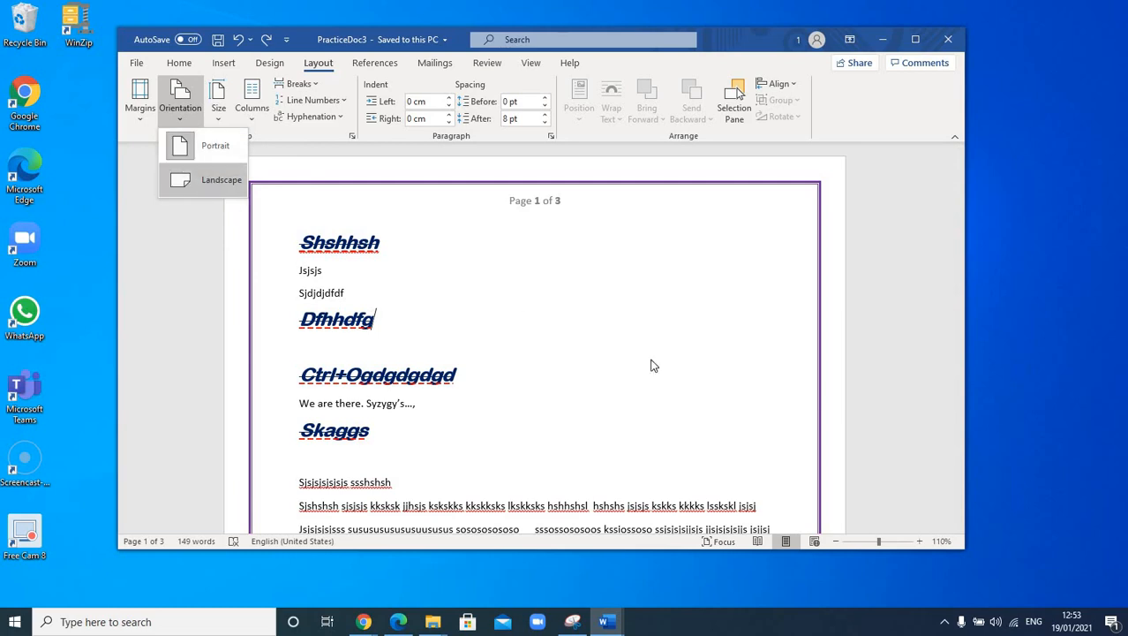
left_click(203, 184)
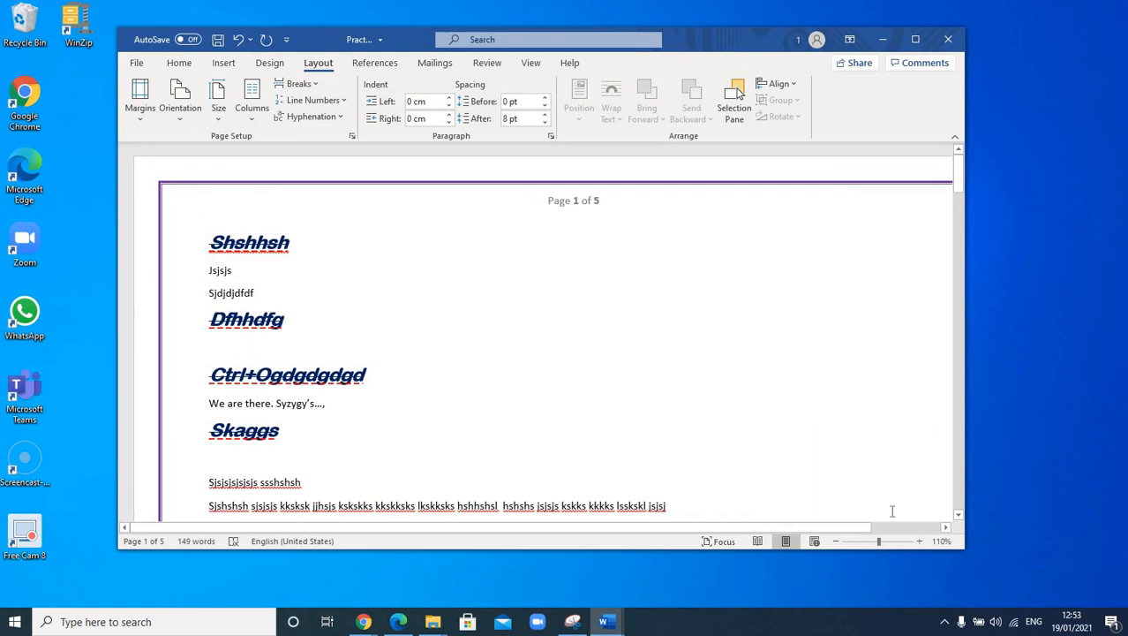
left_click(836, 540)
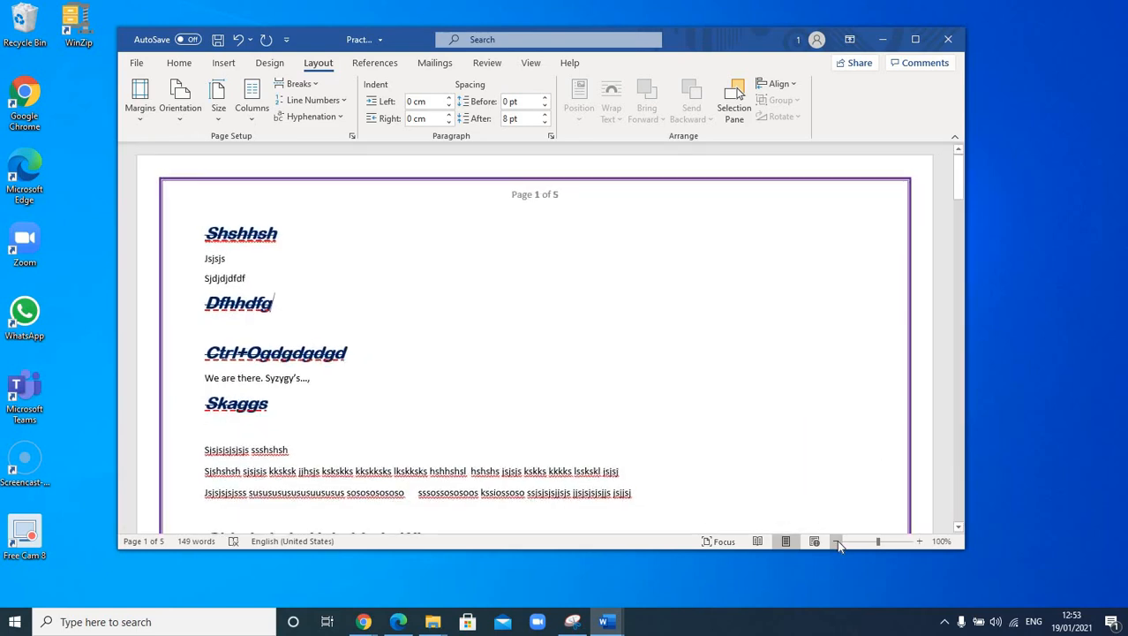
left_click(837, 540)
left_click(837, 541)
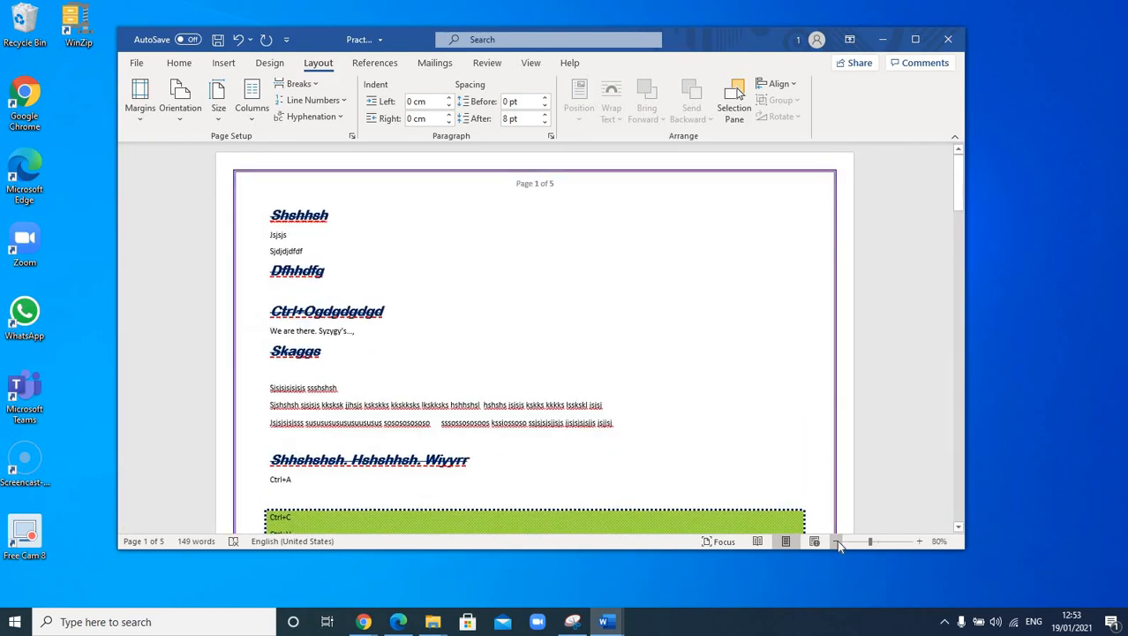
left_click(837, 540)
left_click(837, 540)
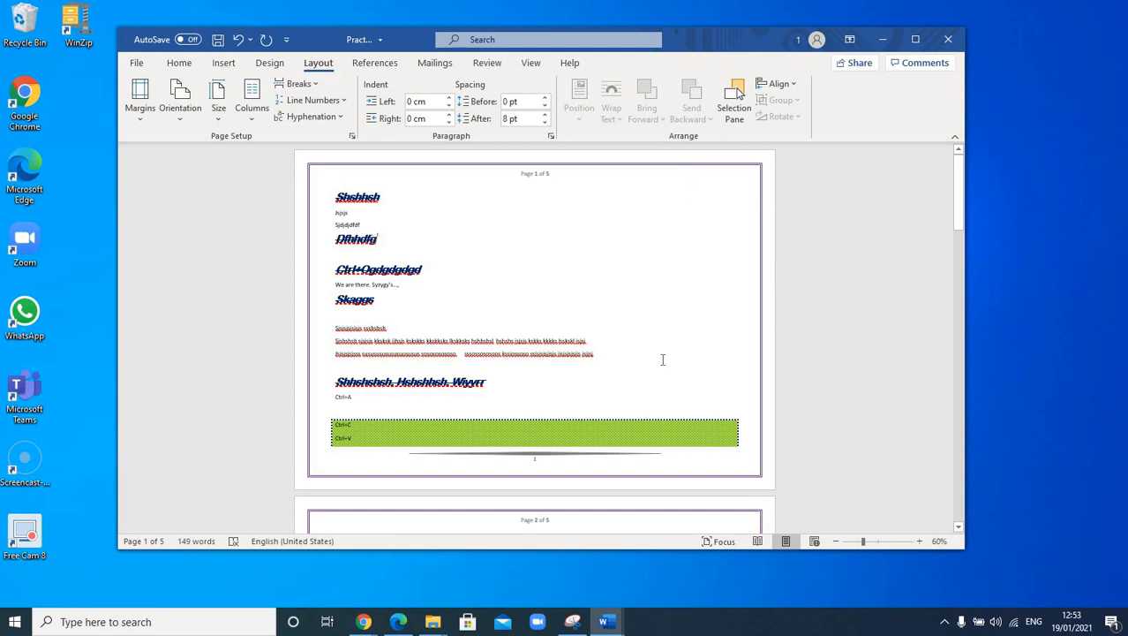
left_click(184, 118)
left_click(206, 148)
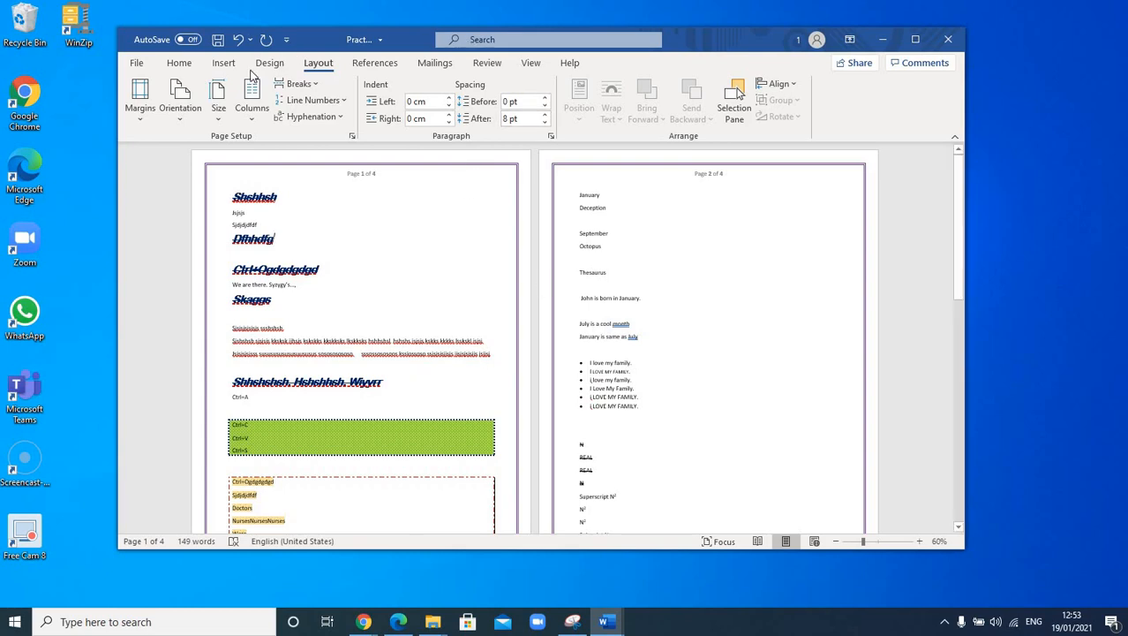
Switch the page orientation to Landscape once more and set it back to Portrait.
left_click(181, 111)
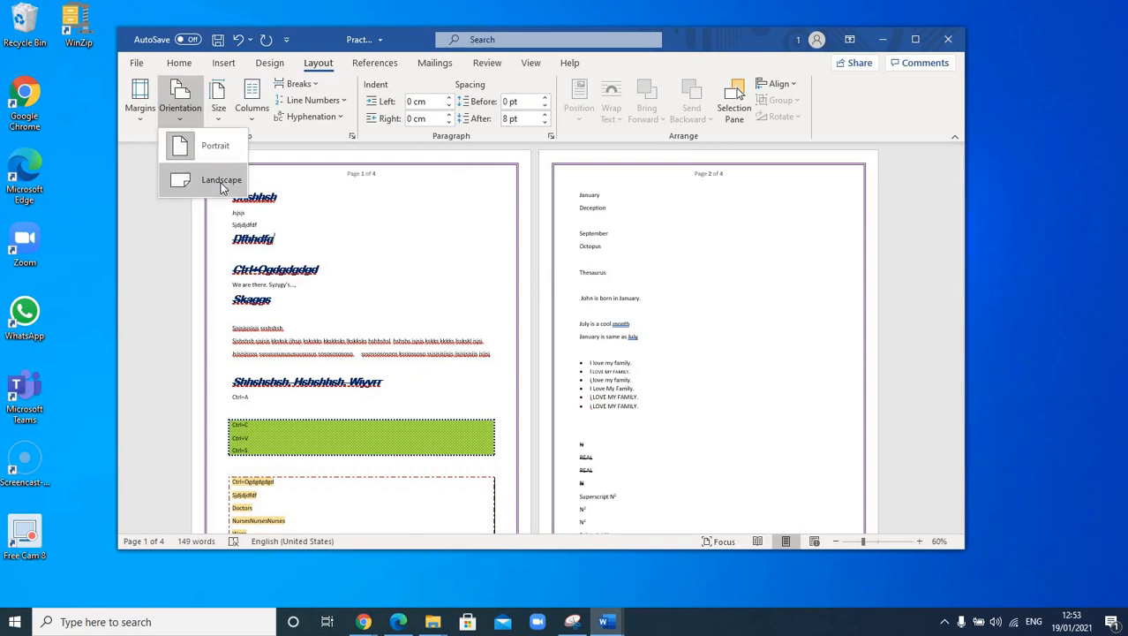
left_click(220, 182)
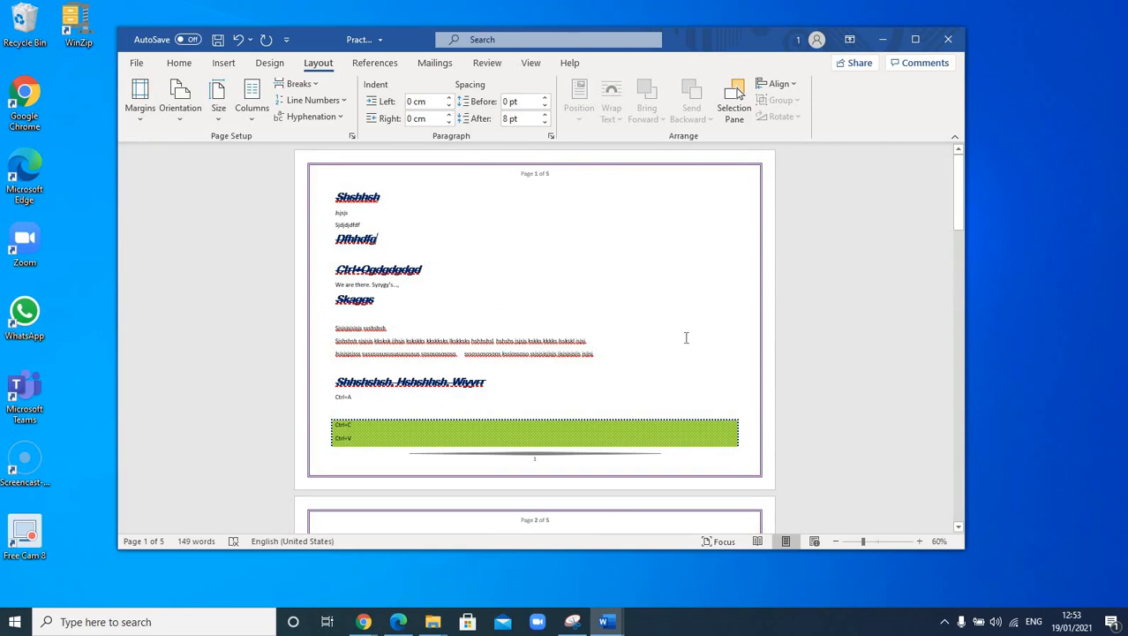
left_click(187, 120)
left_click(211, 145)
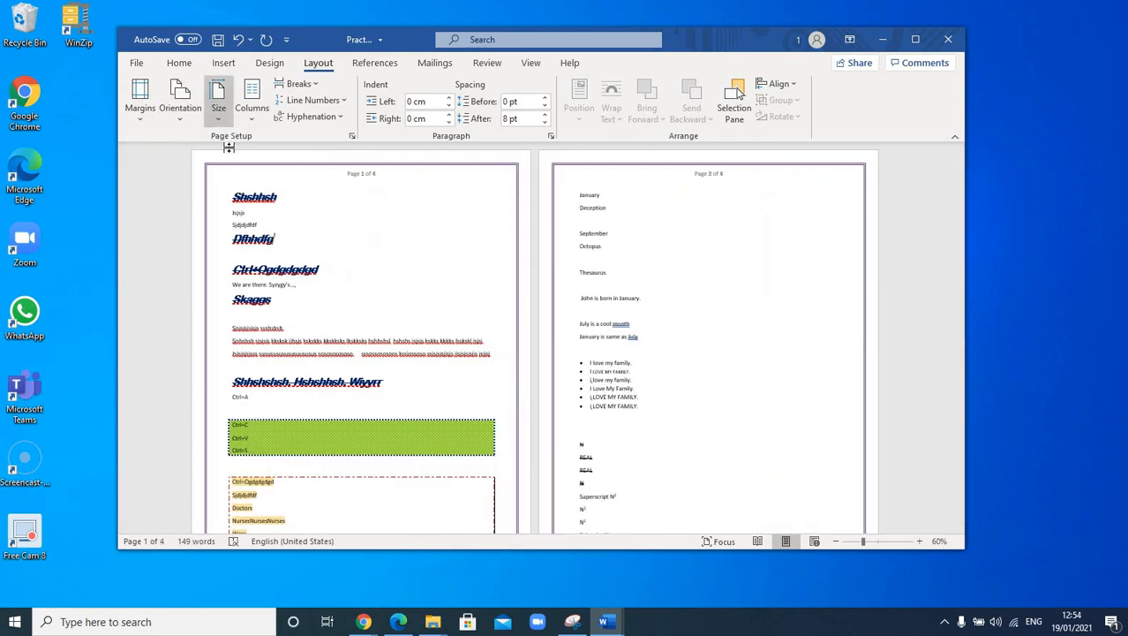
Set the paper size to A4 (21 cm x 29,7 cm).
left_click(220, 120)
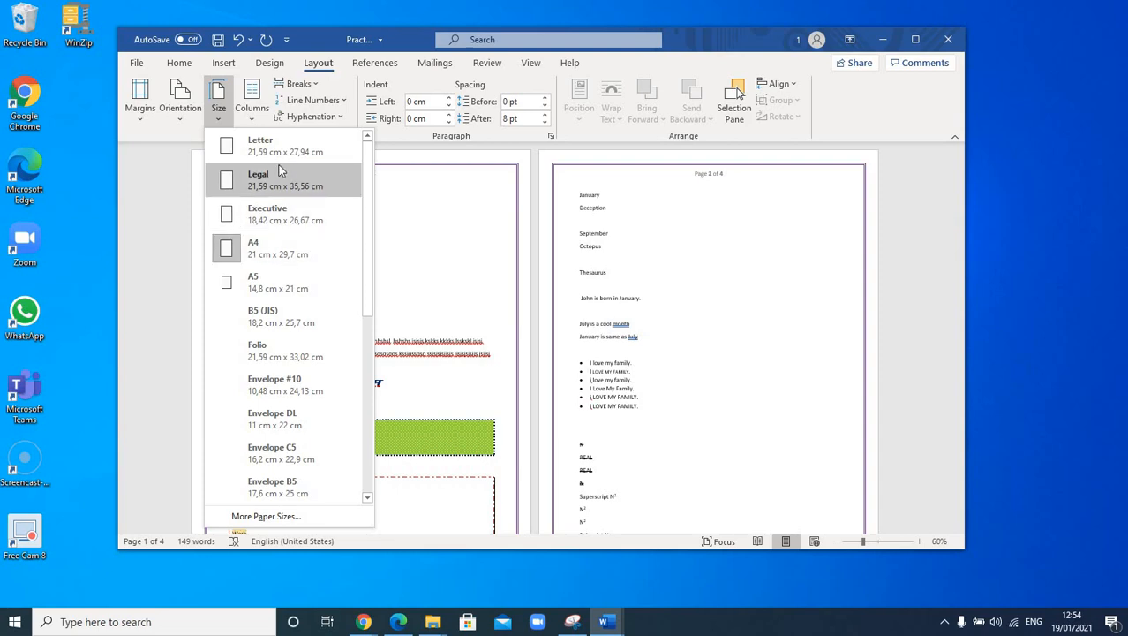
left_click(284, 248)
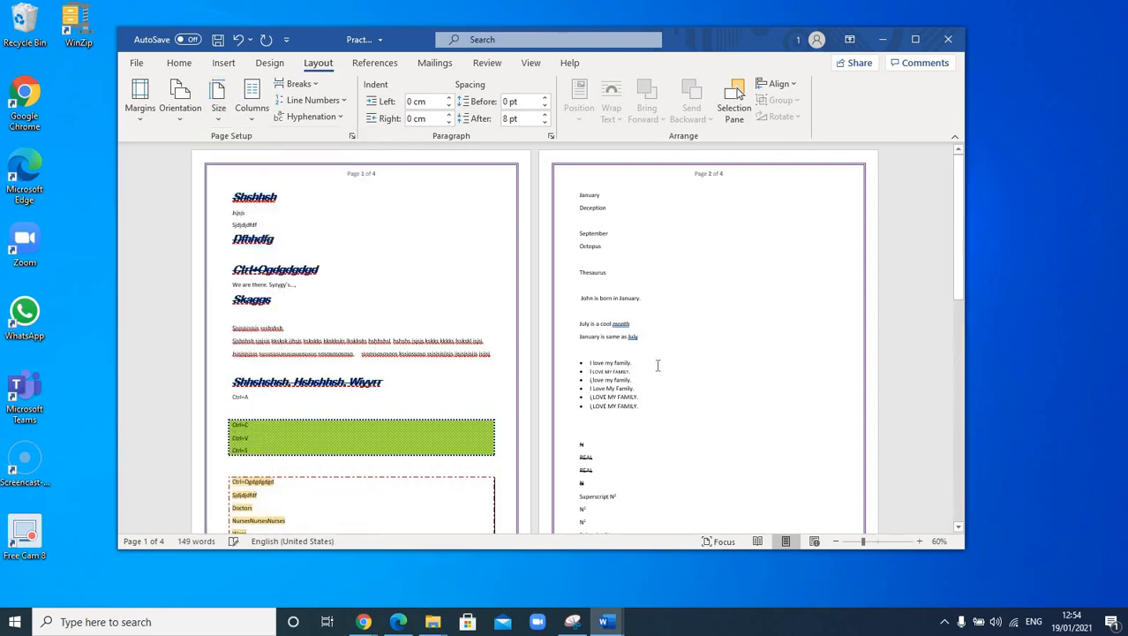
Try the Legal paper size (21,59 cm x 35,56 cm) and replace it with Envelope DL (11 cm x 22 cm).
left_click(219, 126)
left_click(252, 181)
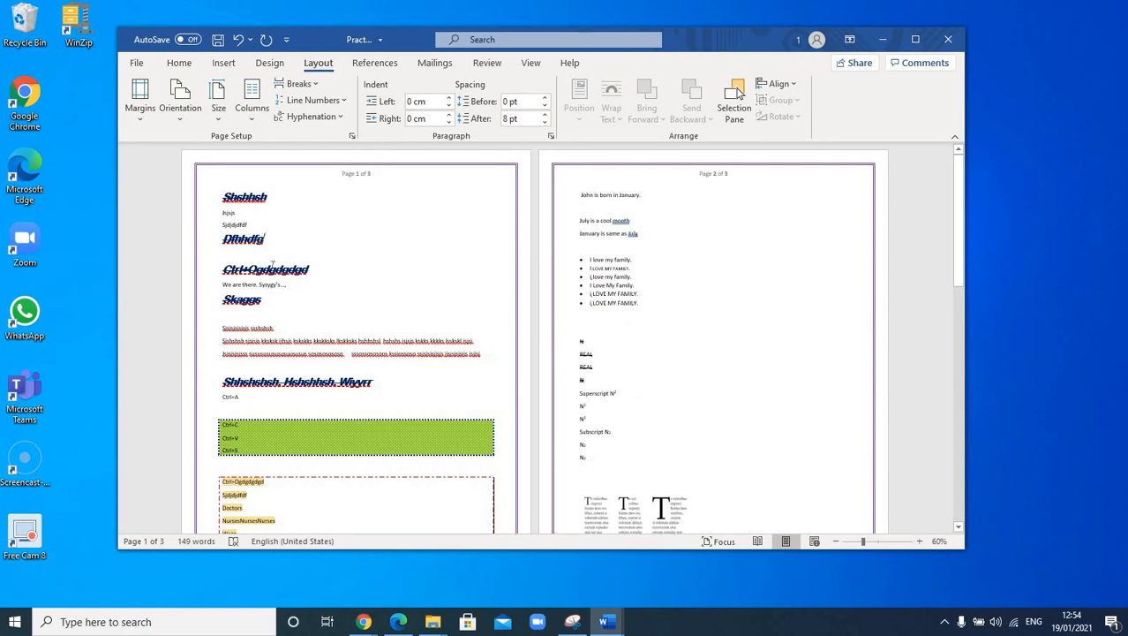
left_click(219, 114)
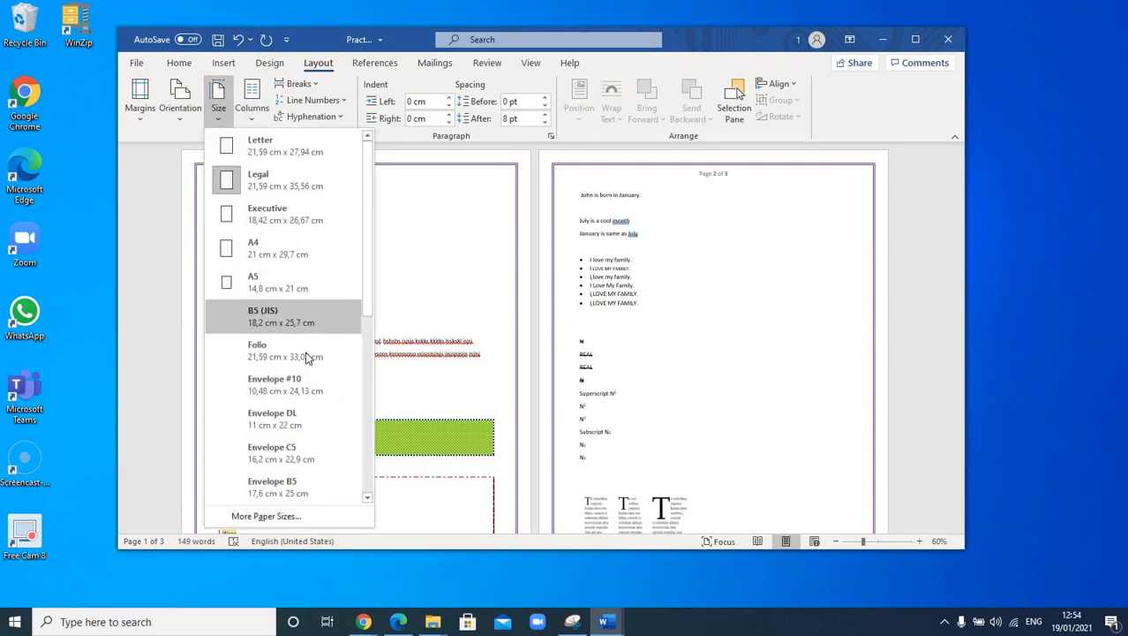
scroll(299, 359, "down", 1)
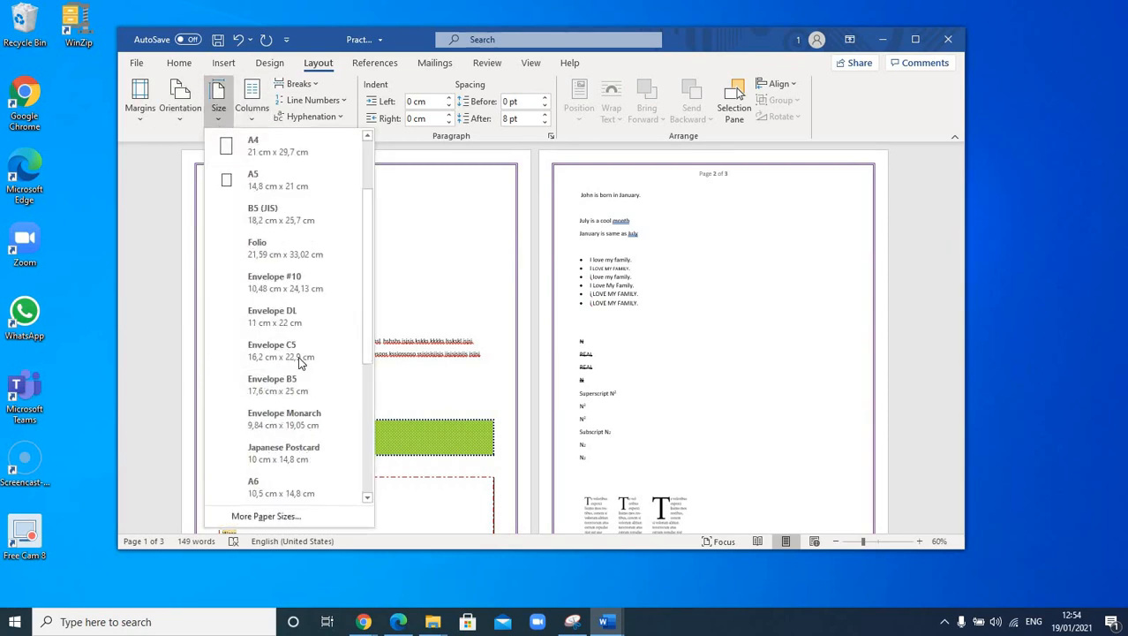
left_click(280, 317)
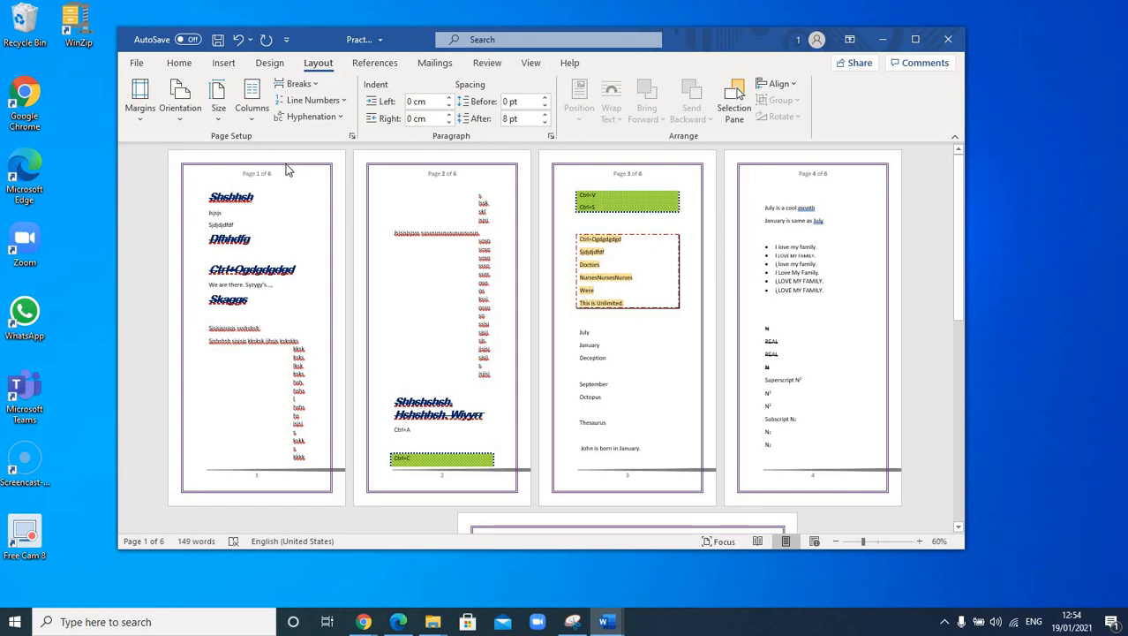
Review the available paper sizes and set the document back to A4 (21 cm x 29,7 cm).
left_click(218, 124)
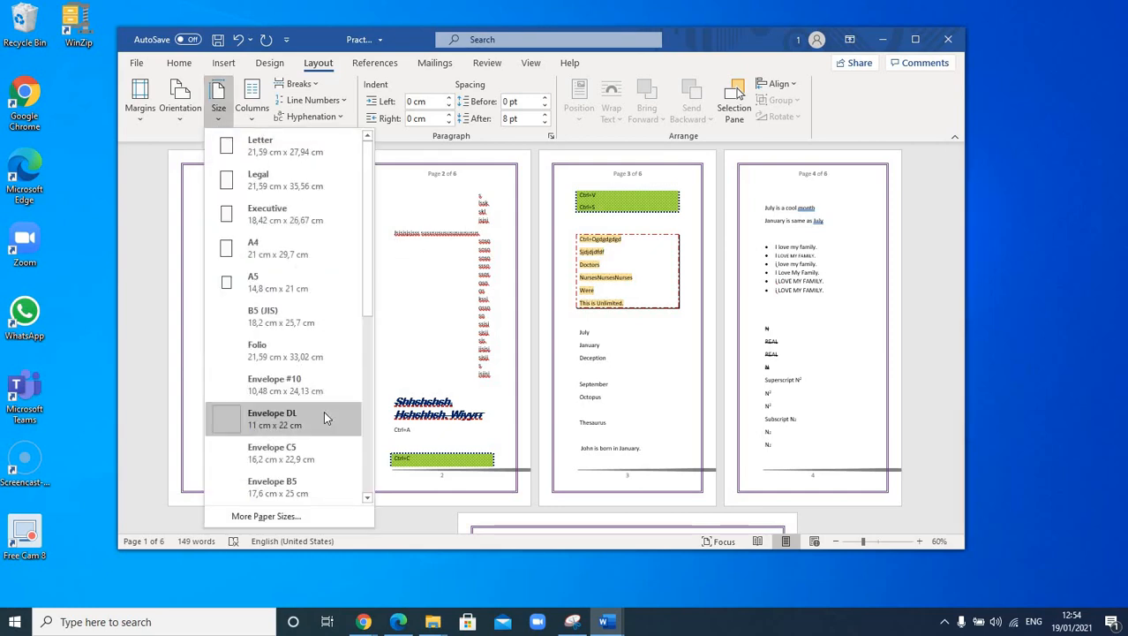
scroll(323, 411, "down", 3)
scroll(323, 410, "up", 3)
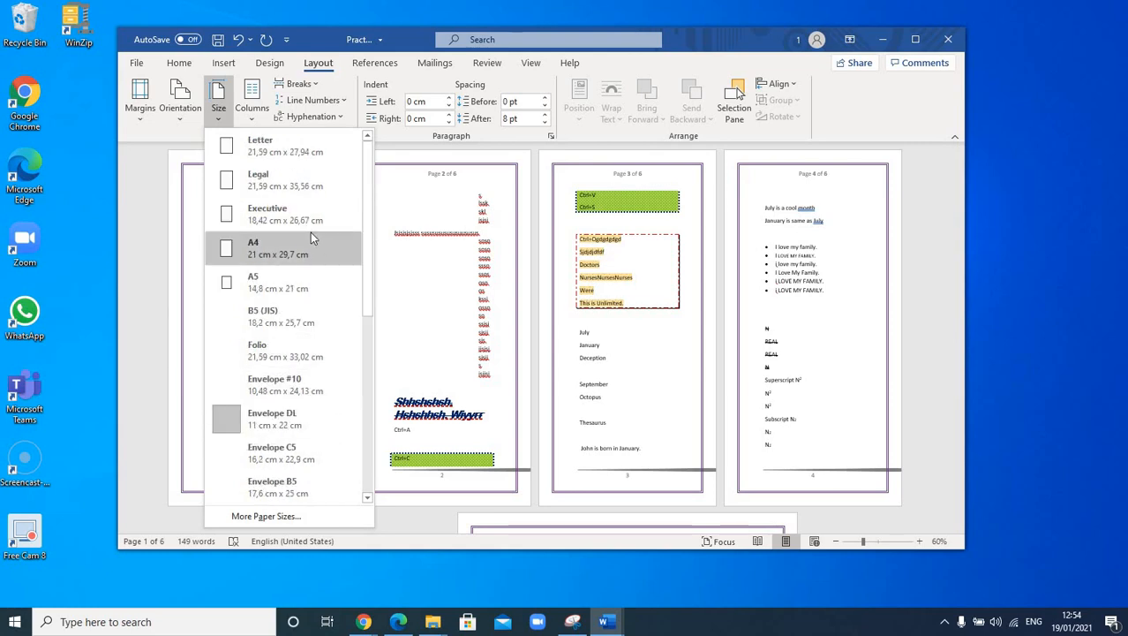
left_click(281, 248)
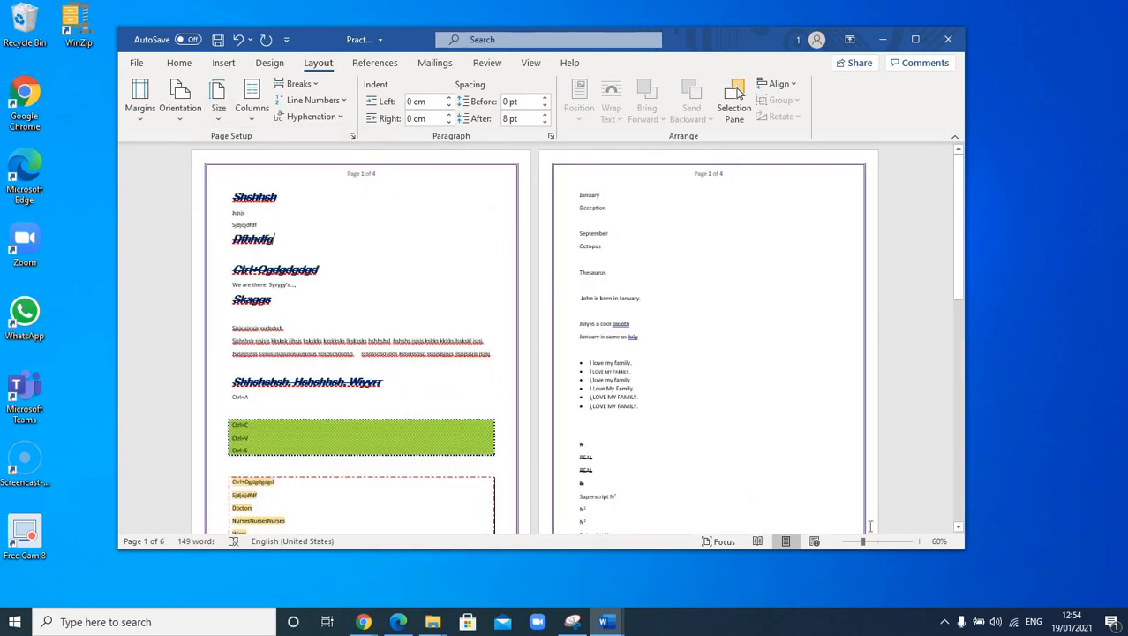
Enlarge the document view to 100% zoom.
left_click(919, 541)
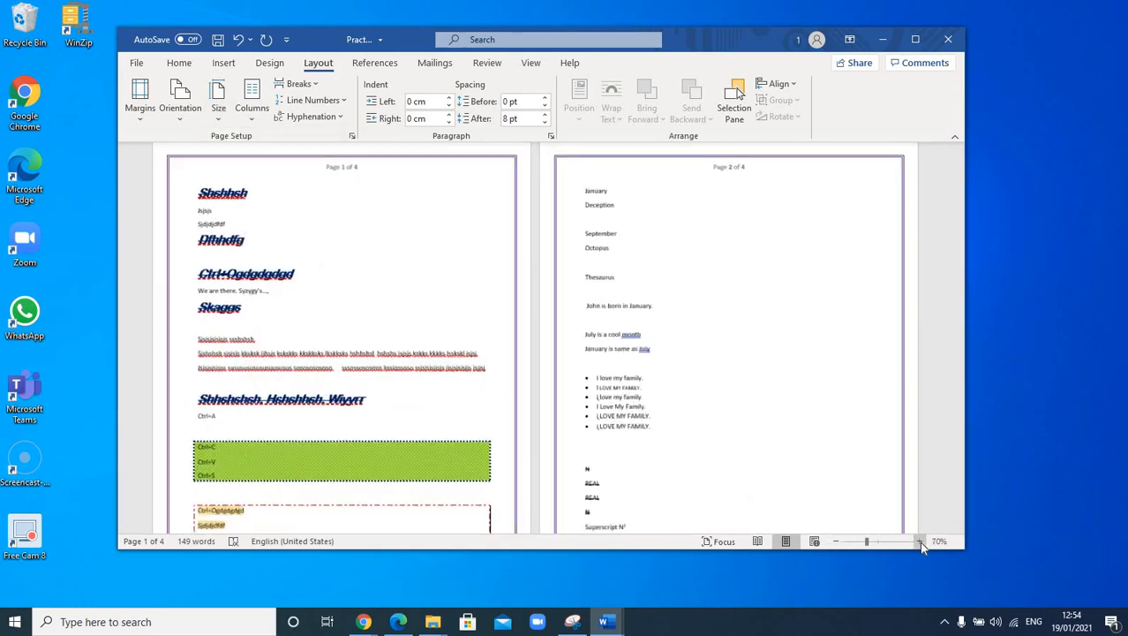
left_click(918, 541)
left_click(919, 541)
left_click(919, 541)
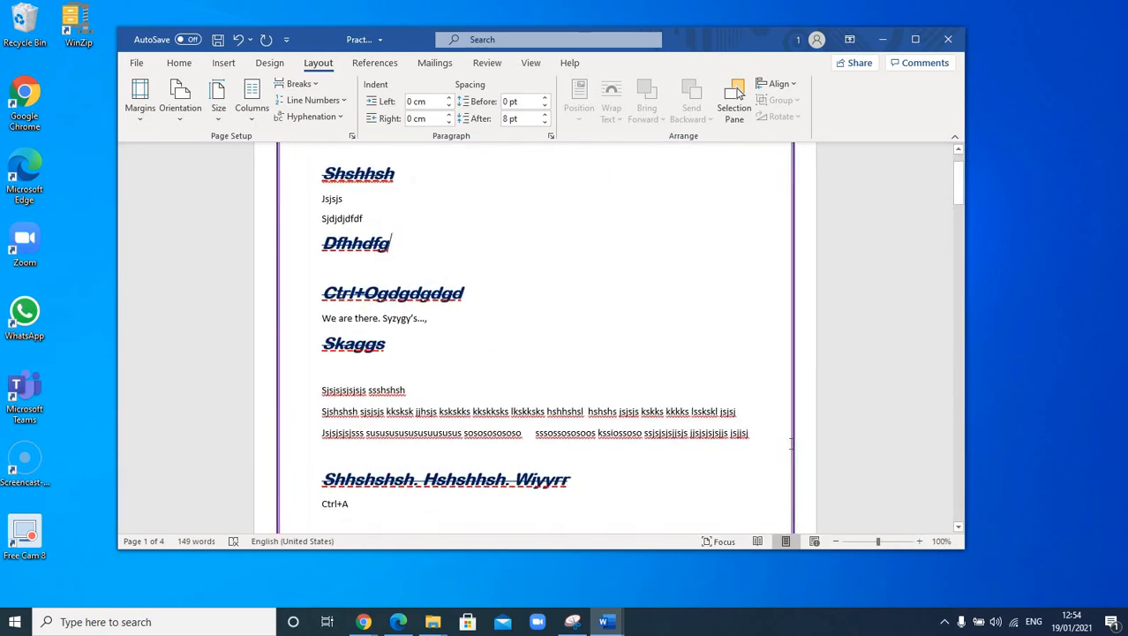